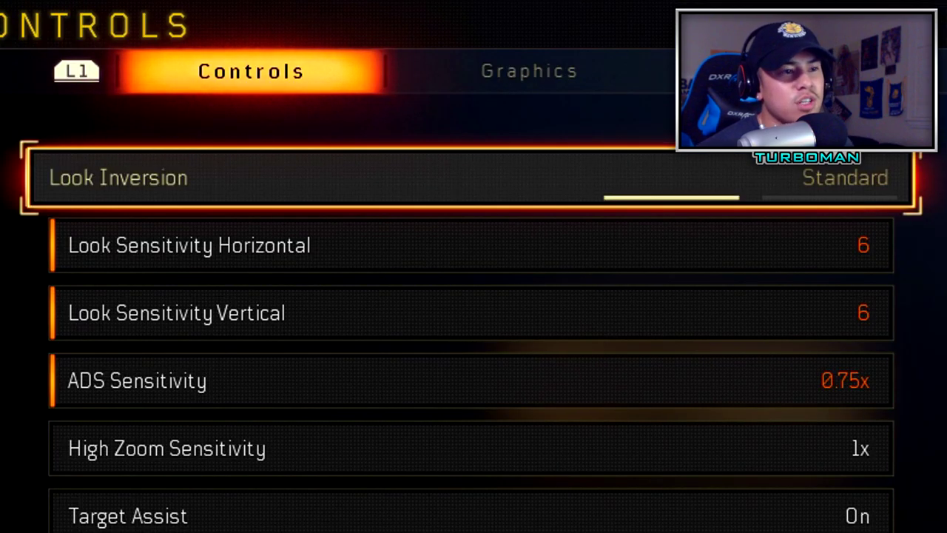
- Try Inverted look inversion, leave it Standard, and check both look sensitivities at 6
{"action": "key", "text": "Right"}
{"action": "key", "text": "Left"}
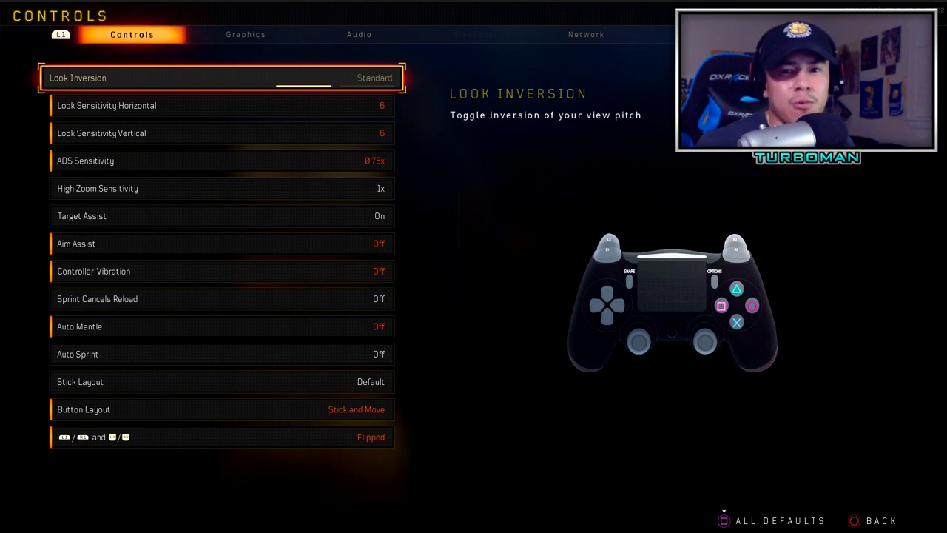
{"action": "key", "text": "Down"}
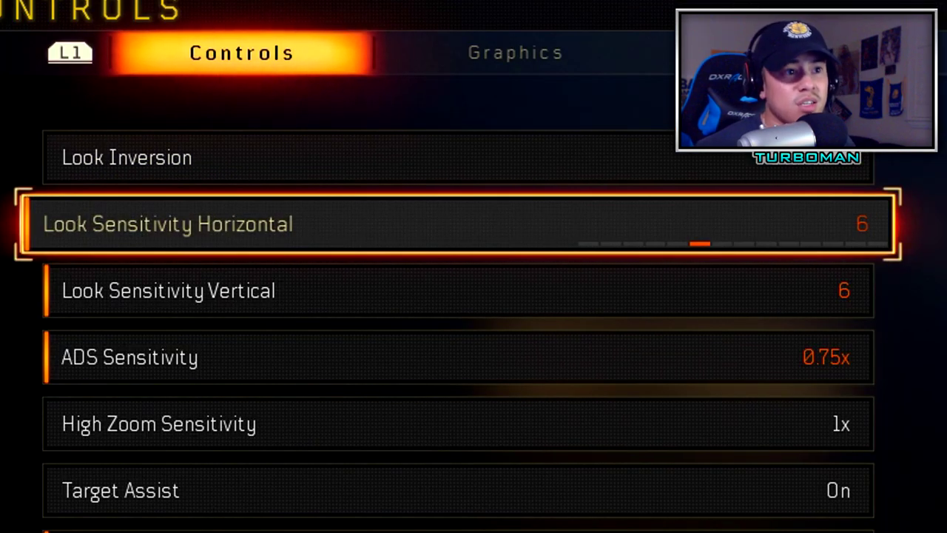
{"action": "key", "text": "Down"}
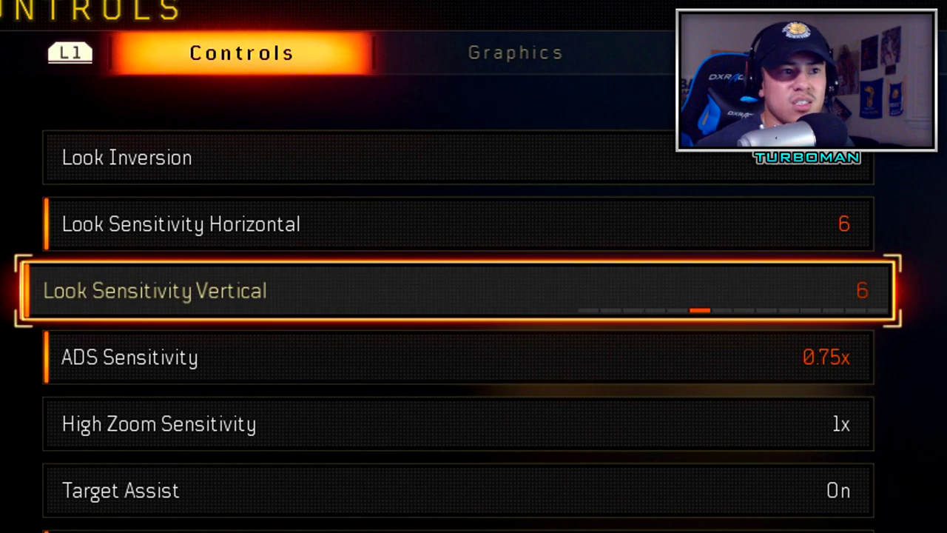
{"action": "key", "text": "Up"}
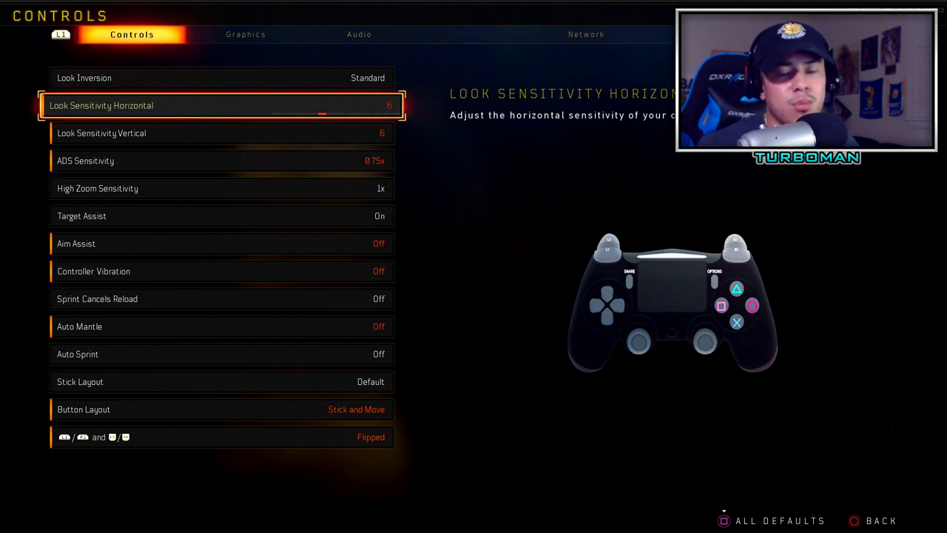
- Review ADS, High Zoom and Target Assist settings, leaving Aim Assist off
{"action": "key", "text": "Down"}
{"action": "key", "text": "Down"}
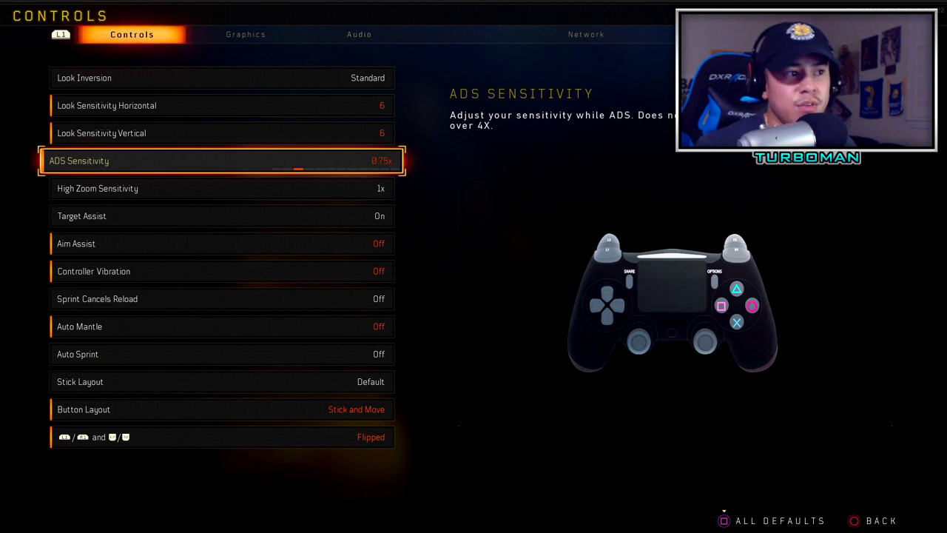
{"action": "key", "text": "Down"}
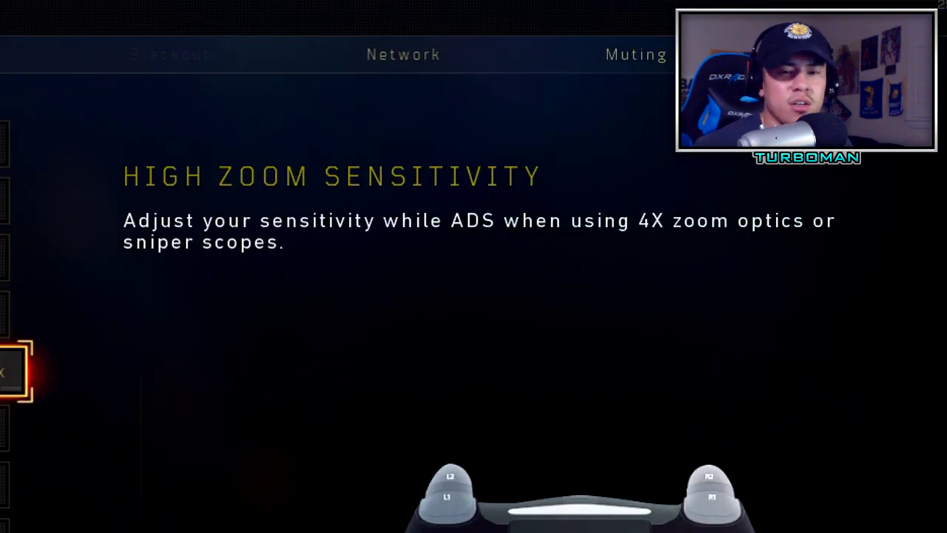
{"action": "key", "text": "Down"}
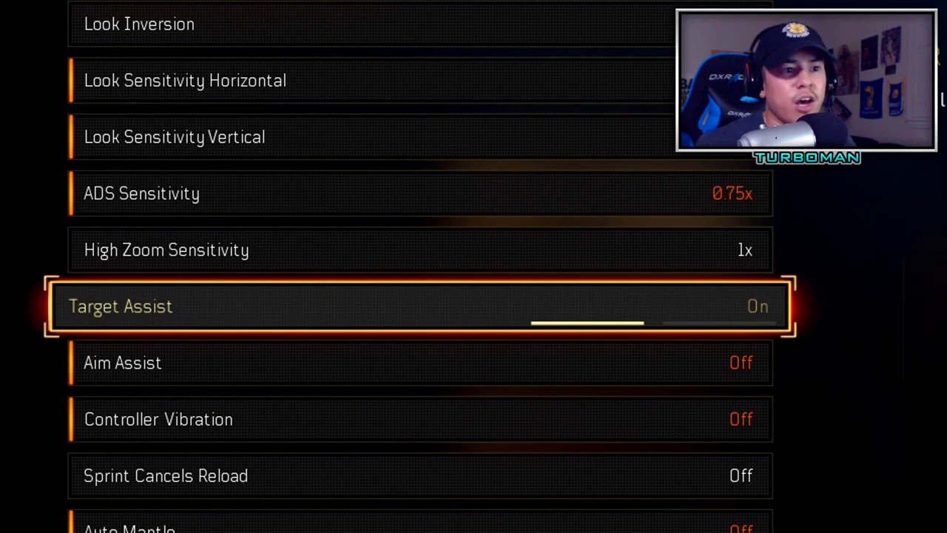
{"action": "key", "text": "Down"}
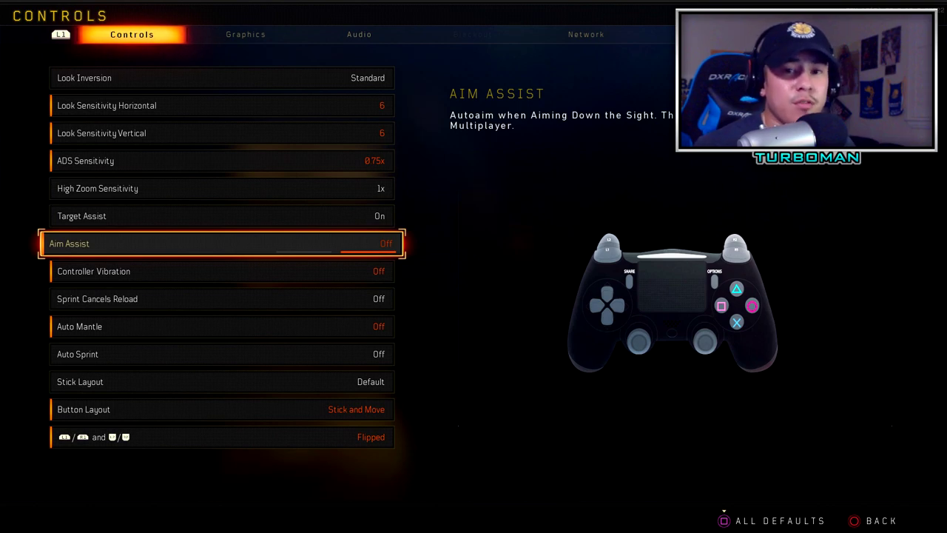
{"action": "key", "text": "Left"}
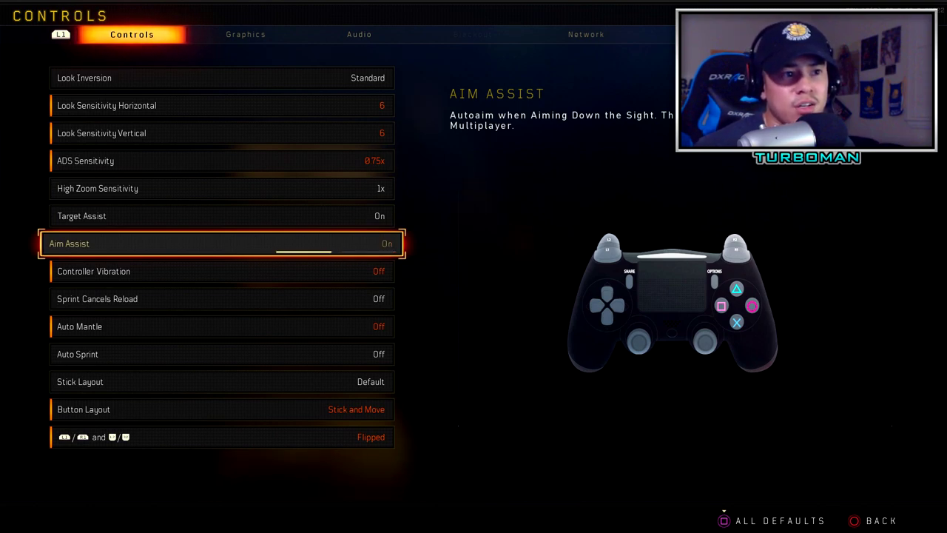
{"action": "key", "text": "Right"}
- Review Controller Vibration, Sprint Cancels Reload and Auto Mantle, keeping Auto Sprint off
{"action": "key", "text": "Down"}
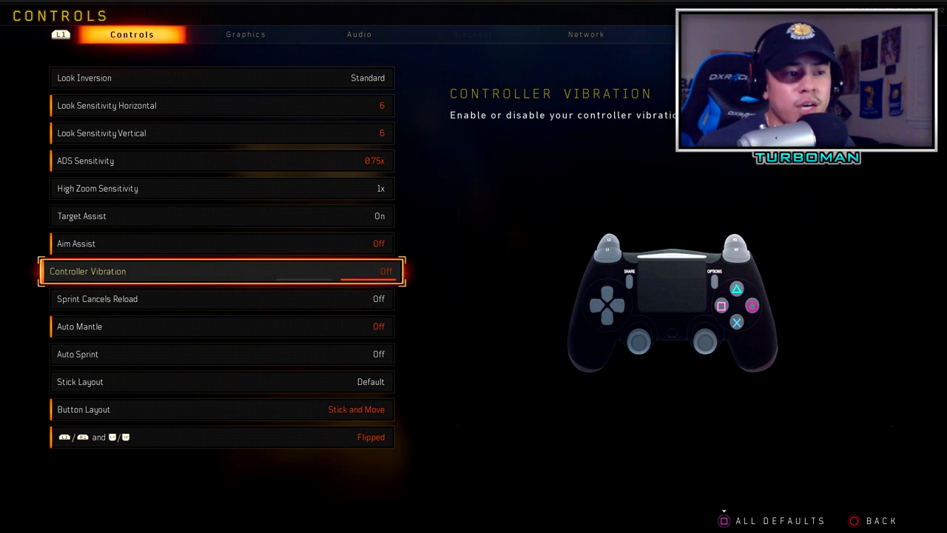
{"action": "key", "text": "Down"}
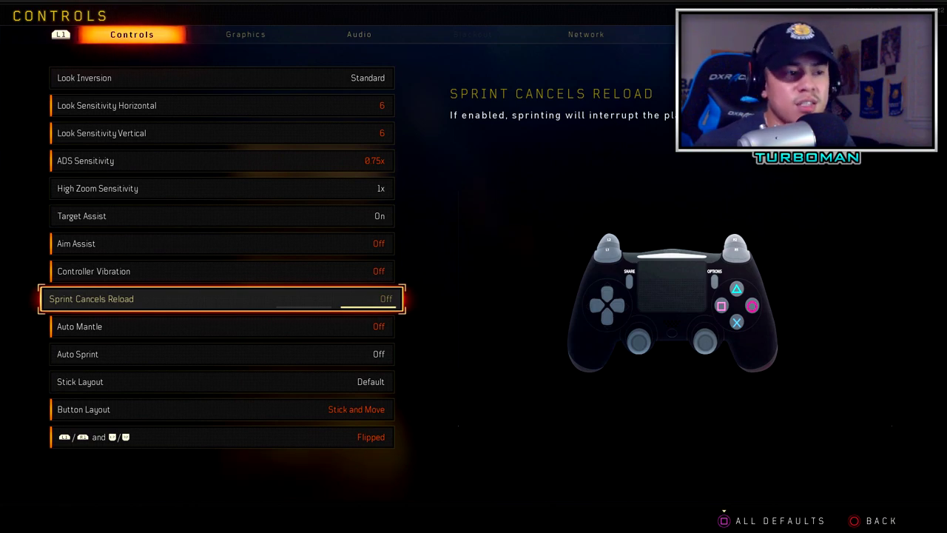
{"action": "key", "text": "Down"}
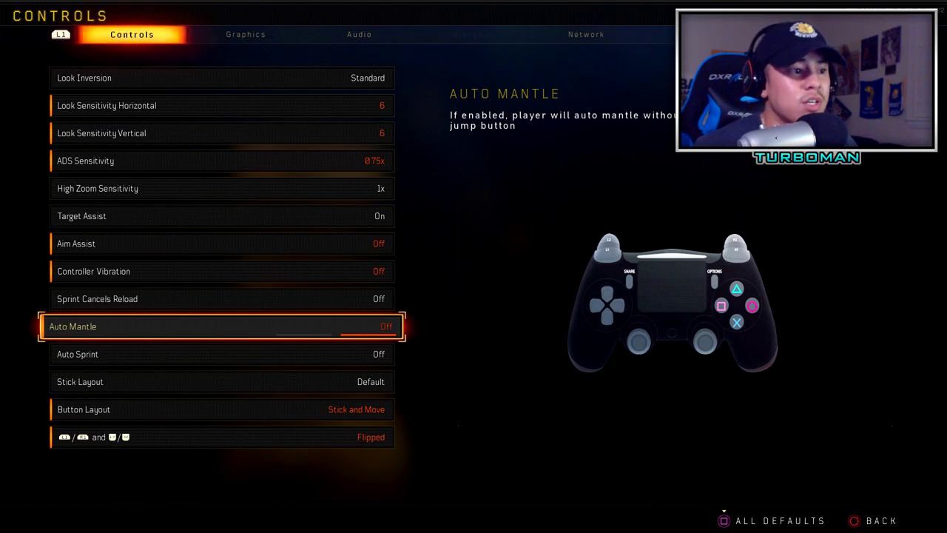
{"action": "key", "text": "Down"}
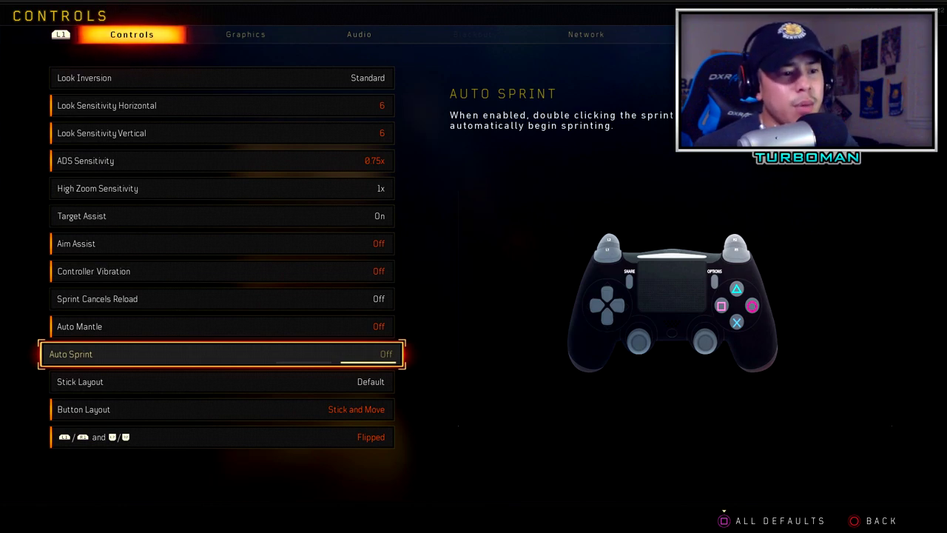
{"action": "key", "text": "Left"}
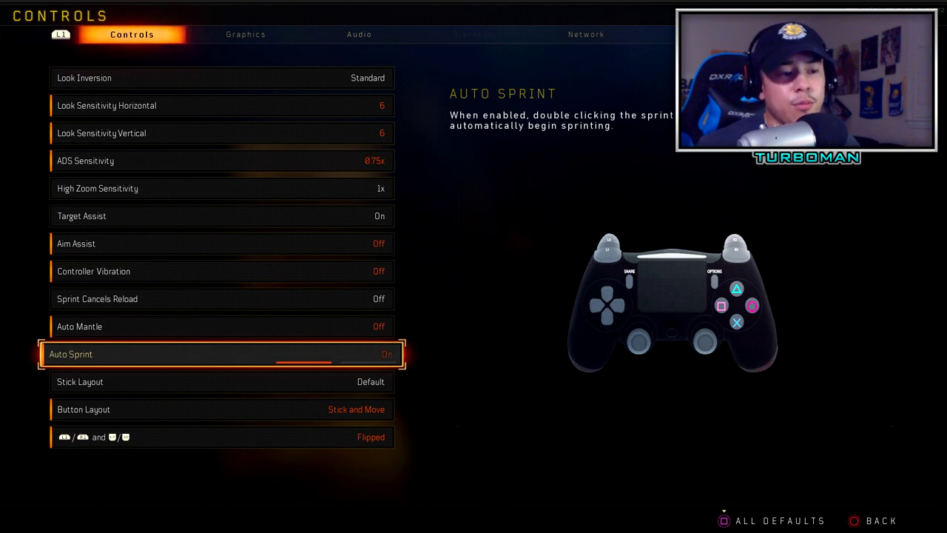
{"action": "key", "text": "Right"}
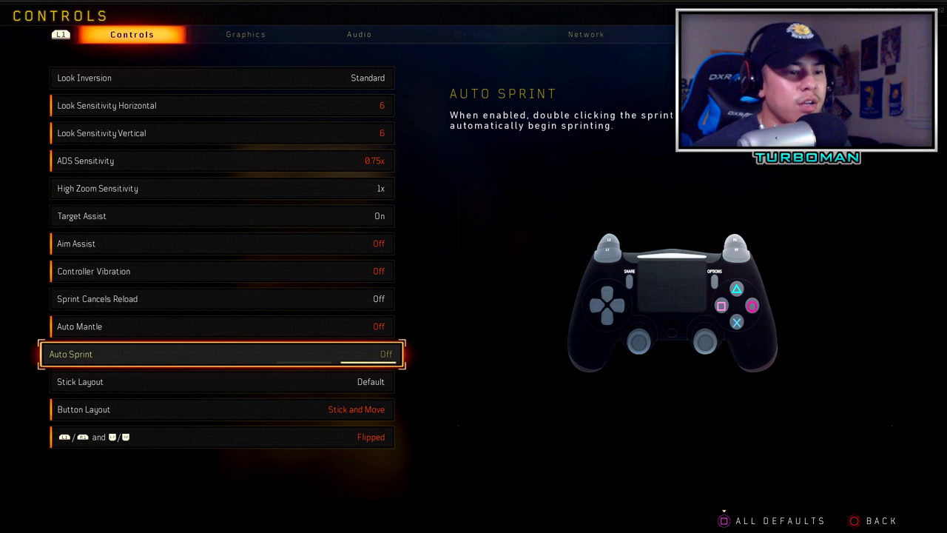
- Keep the Default stick layout after previewing Southpaw, and leave the button layout on Stick and Move
{"action": "key", "text": "Down"}
{"action": "key", "text": "Right"}
{"action": "key", "text": "Left"}
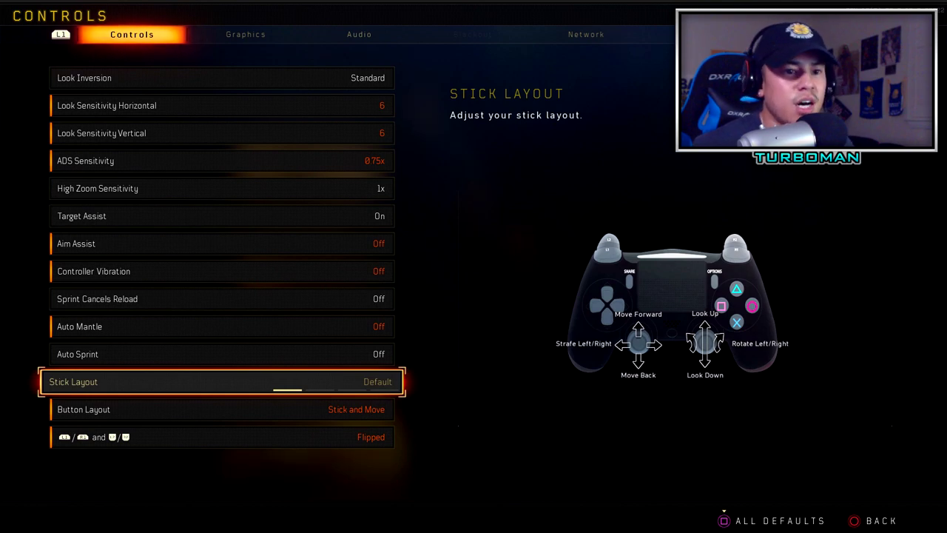
{"action": "key", "text": "Down"}
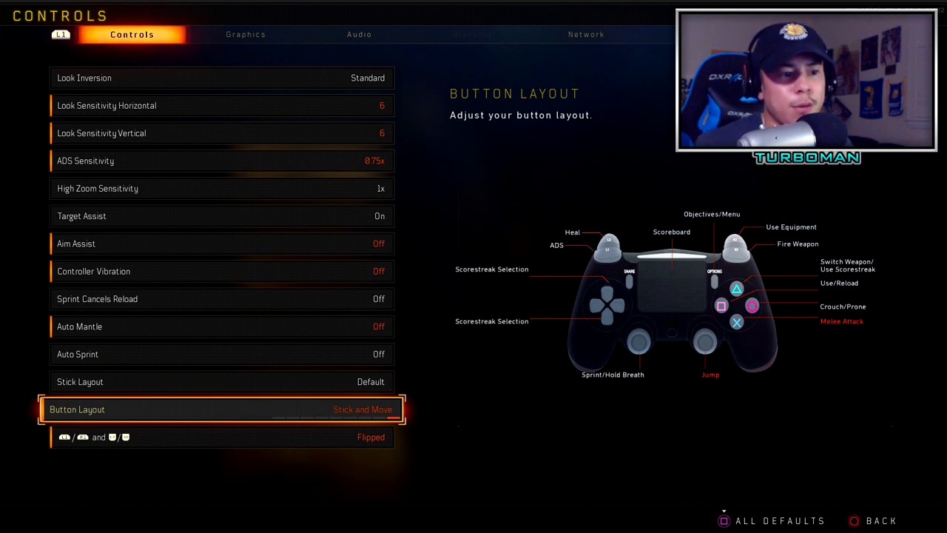
{"action": "key", "text": "Right"}
{"action": "key", "text": "Left"}
{"action": "key", "text": "Right"}
{"action": "key", "text": "Right"}
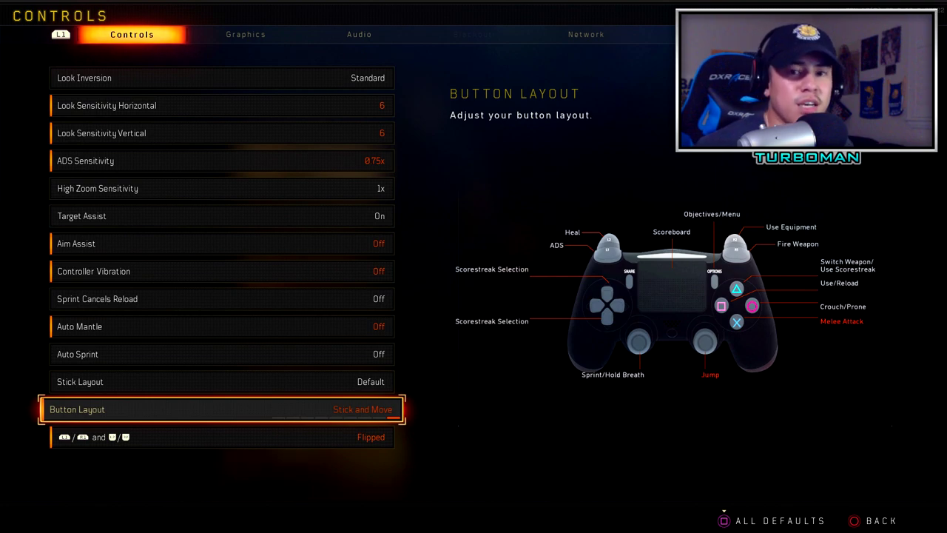
- Check that bumpers and triggers are Flipped, then move over to the Audio settings
{"action": "key", "text": "Down"}
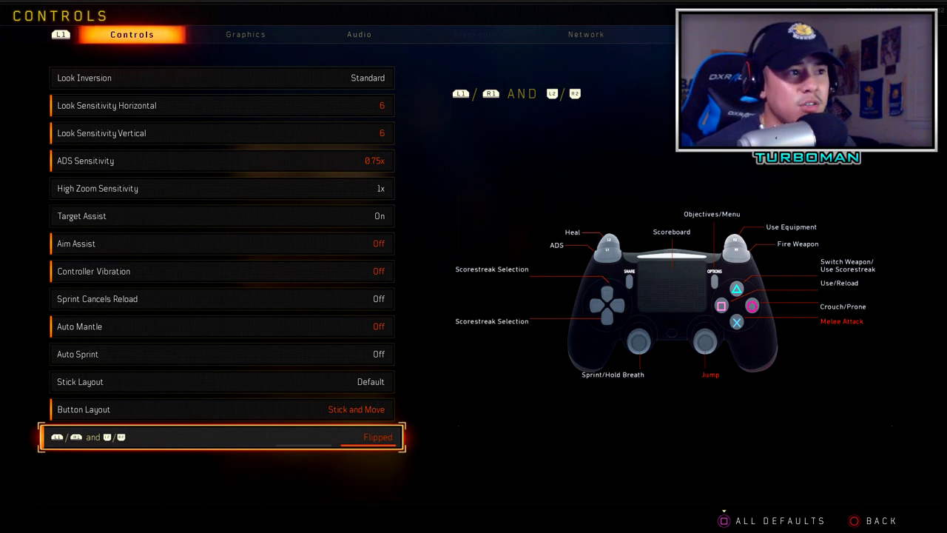
{"action": "key", "text": "Up"}
{"action": "key", "text": "Up"}
{"action": "key", "text": "Up"}
{"action": "key", "text": "Up"}
{"action": "key", "text": "Up"}
{"action": "key", "text": "Up"}
{"action": "key", "text": "Up"}
{"action": "key", "text": "Up"}
{"action": "key", "text": "Up"}
{"action": "key", "text": "Up"}
{"action": "key", "text": "Up"}
{"action": "key", "text": "Up"}
{"action": "key", "text": "Up"}
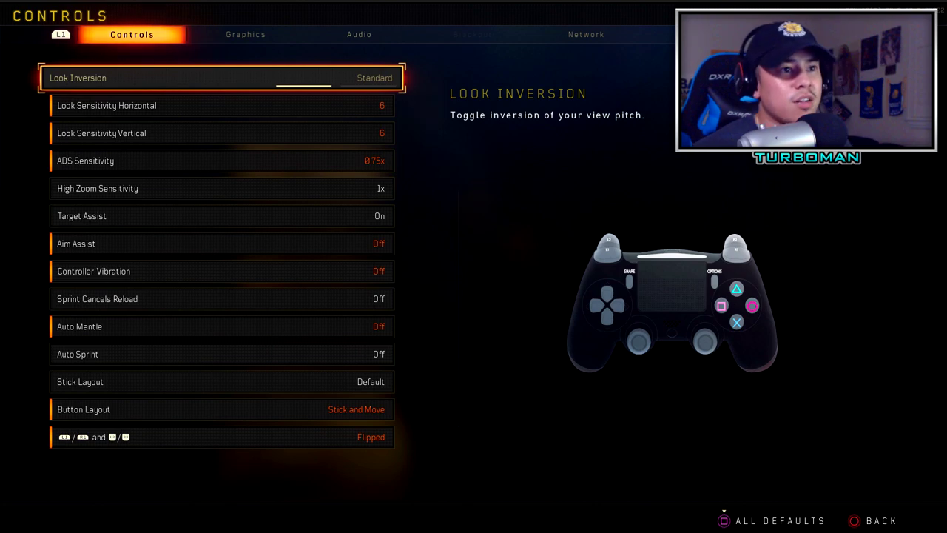
{"action": "key", "text": "e"}
{"action": "key", "text": "e"}
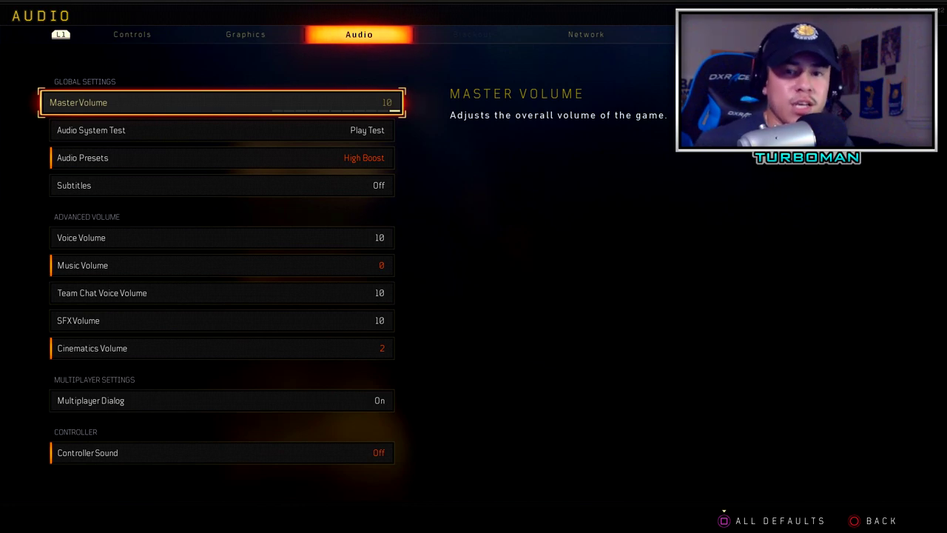
{"action": "key", "text": "Down"}
{"action": "key", "text": "Down"}
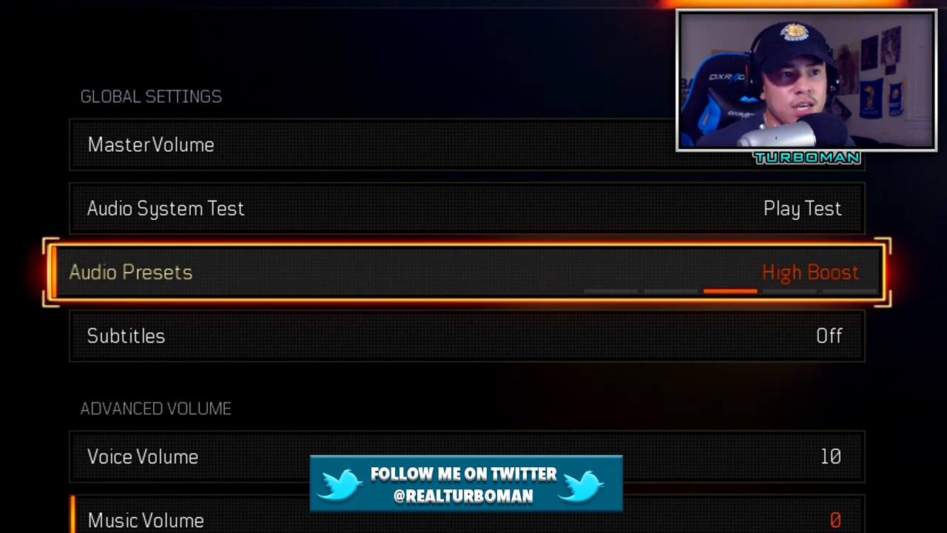
{"action": "key", "text": "Left"}
{"action": "key", "text": "Right"}
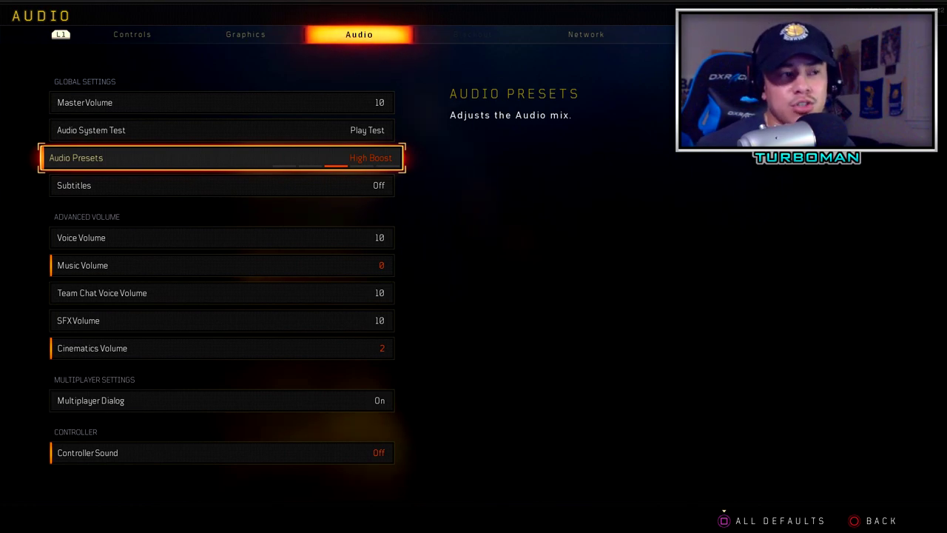
{"action": "key", "text": "Down"}
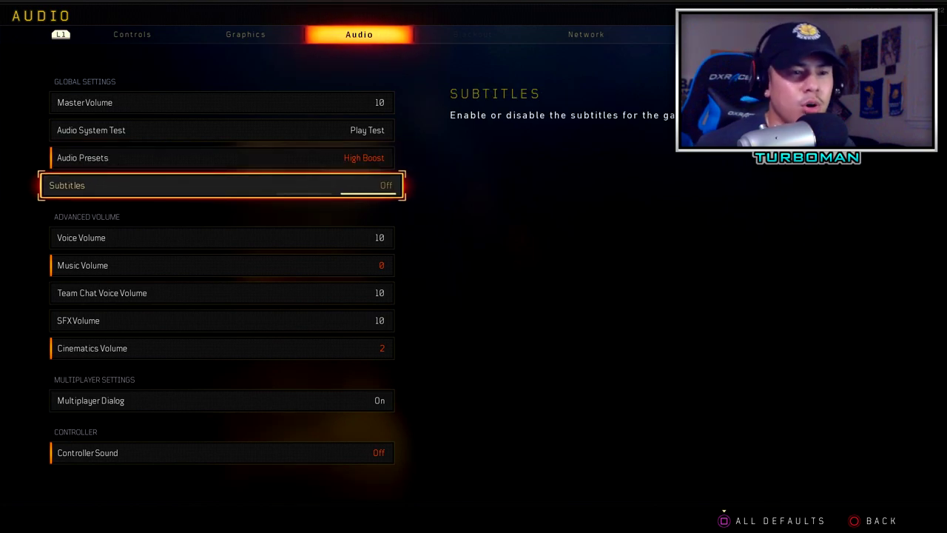
{"action": "key", "text": "Left"}
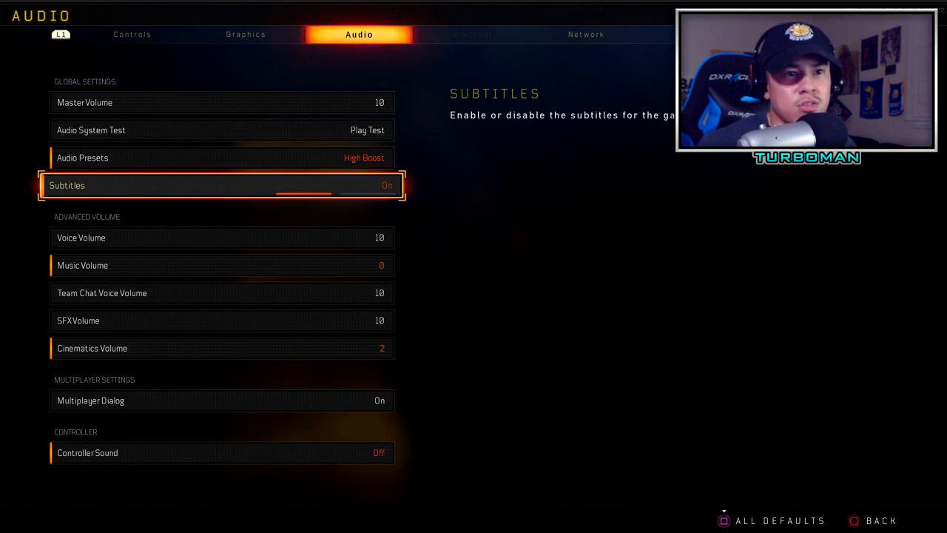
{"action": "key", "text": "Right"}
{"action": "key", "text": "Down"}
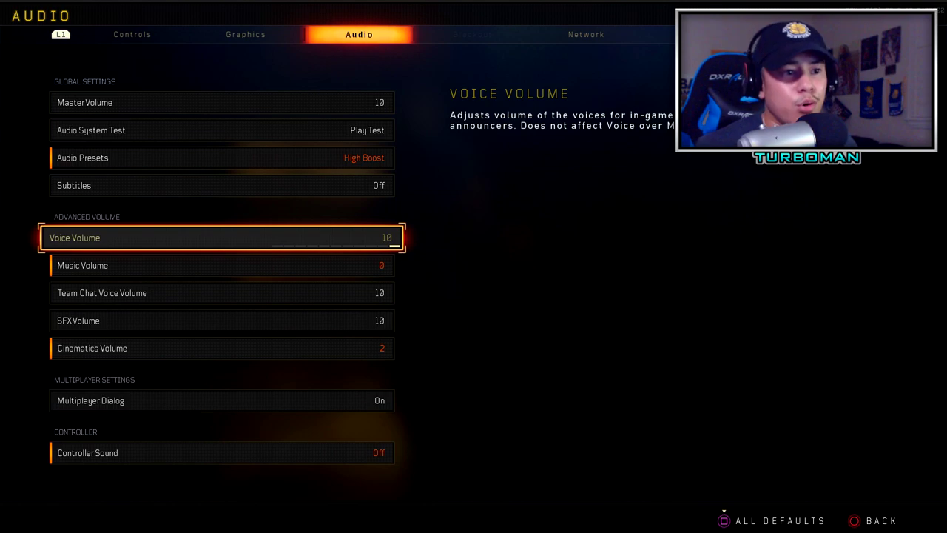
{"action": "key", "text": "Down"}
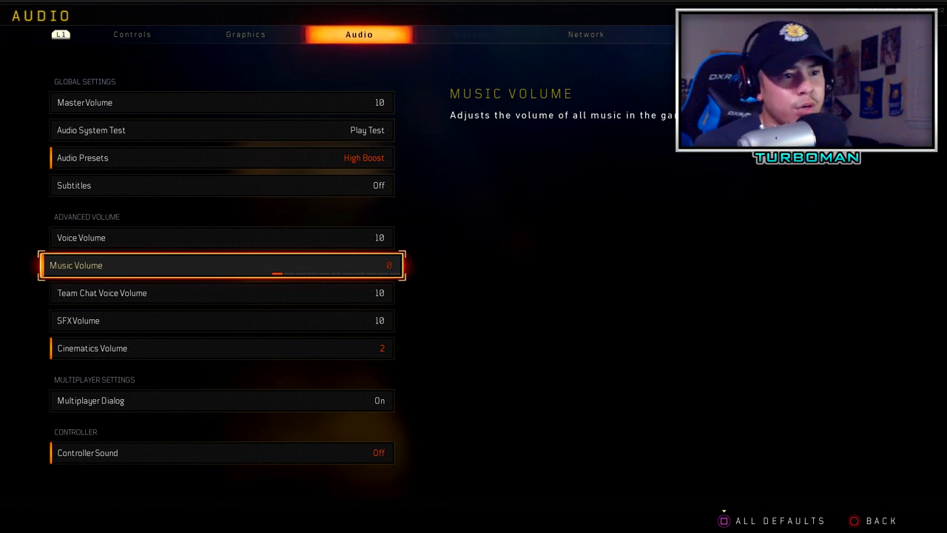
{"action": "key", "text": "Down"}
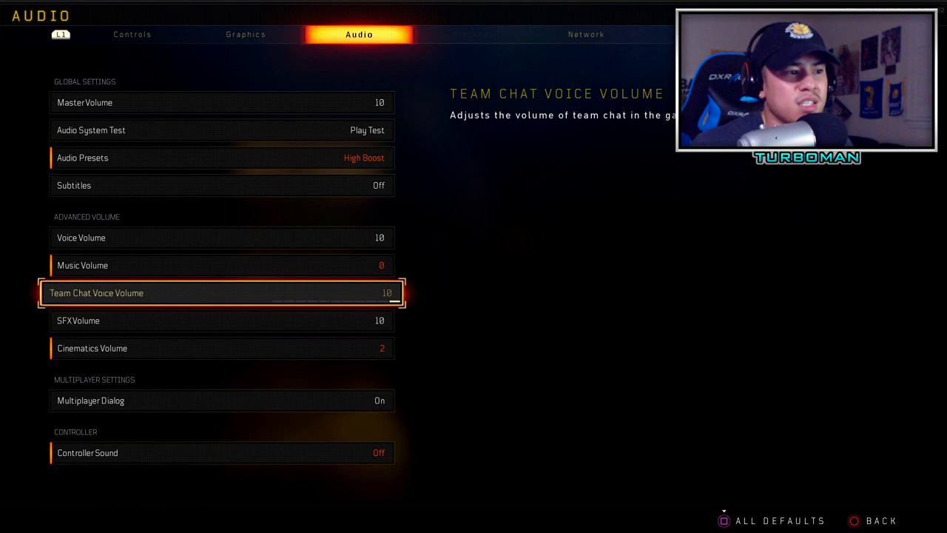
{"action": "key", "text": "Down"}
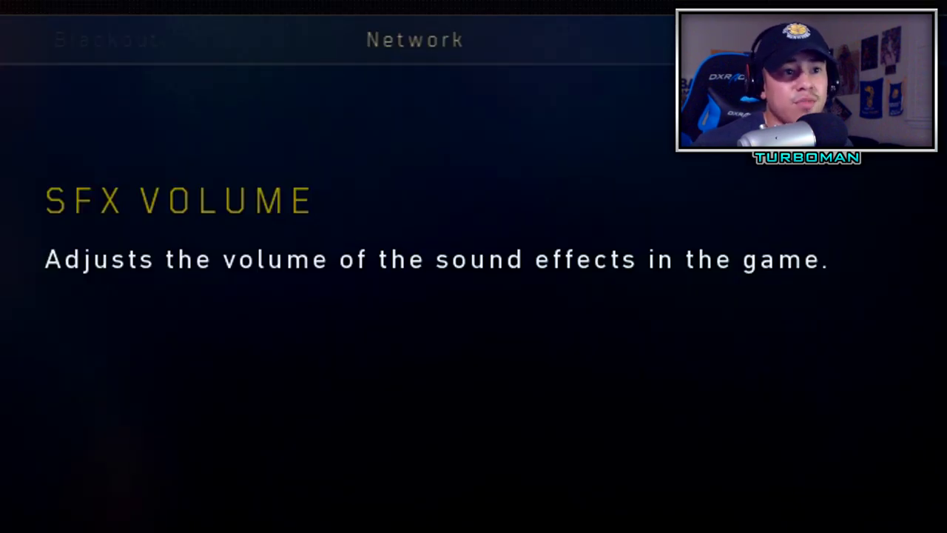